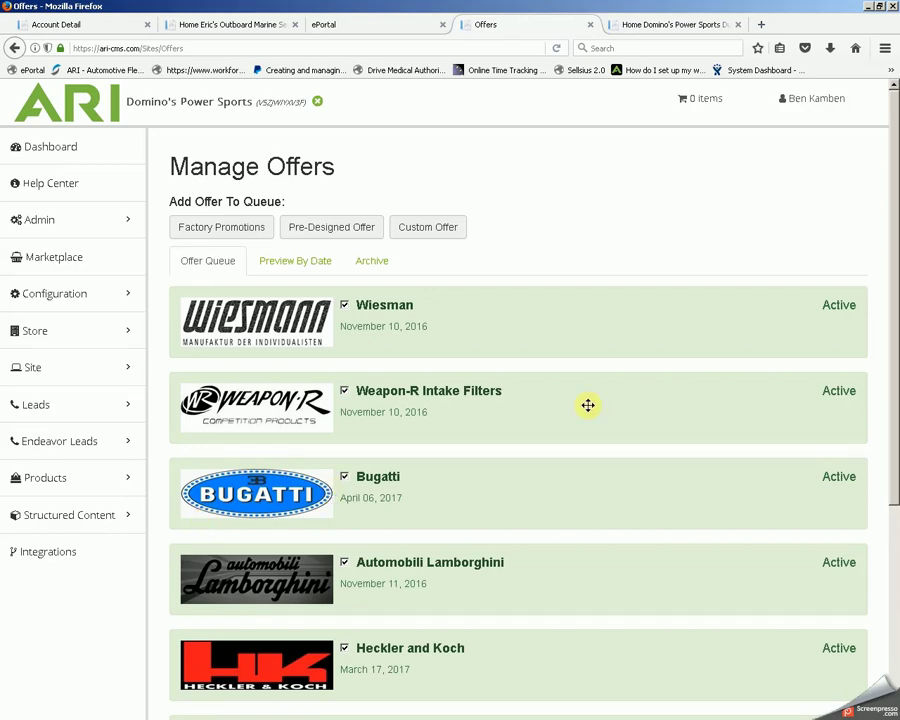
# Step: Drag the Wiesman offer to third in the queue, just below Bugatti and above Automobili Lamborghini
pyautogui.scroll(-2, 728, 236)
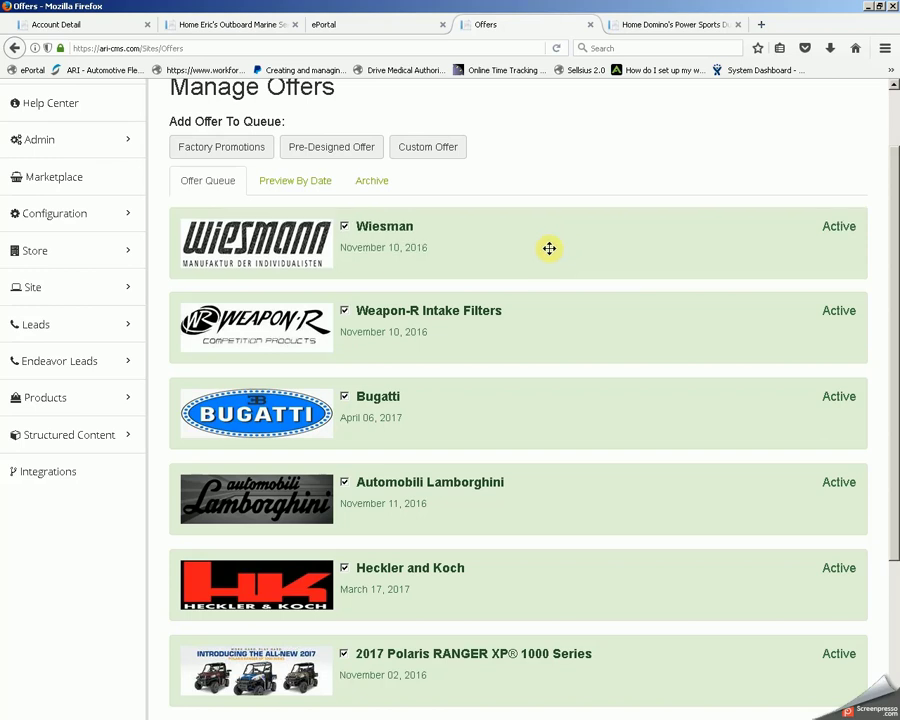
pyautogui.moveTo(548, 247); pyautogui.dragTo(504, 421)
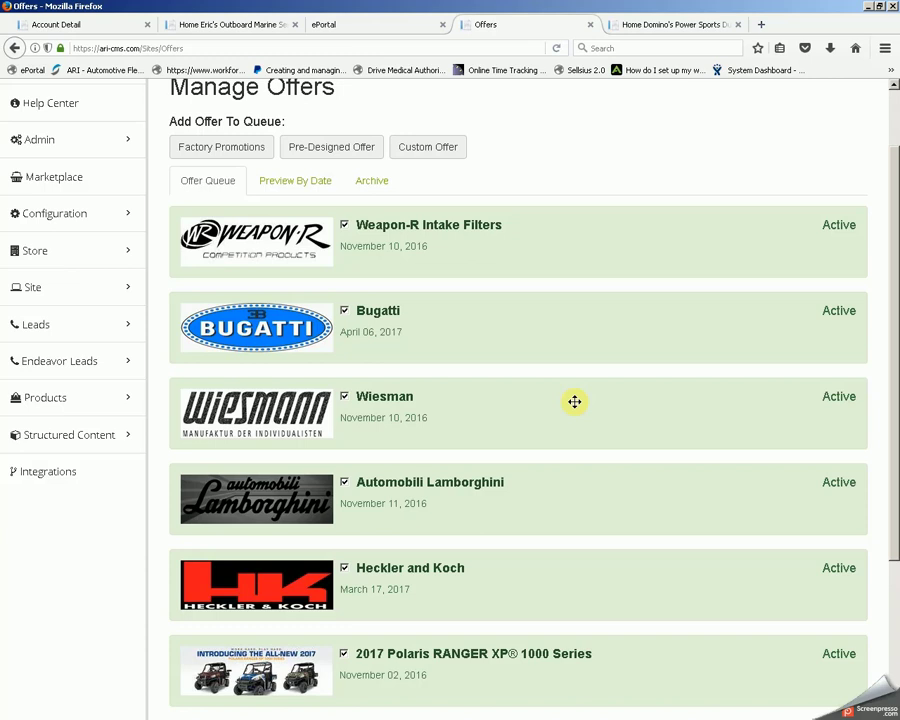
# Step: Uncheck the 2017 Polaris RANGER XP® 1000 Series offer so it shows Inactive
pyautogui.scroll(-3, 572, 400)
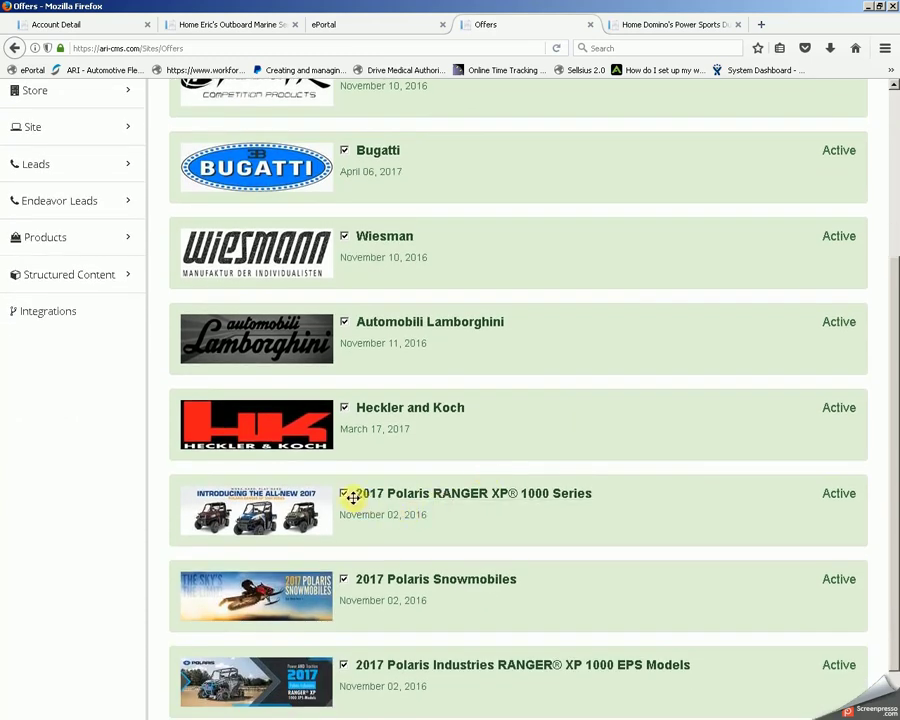
pyautogui.click(343, 494)
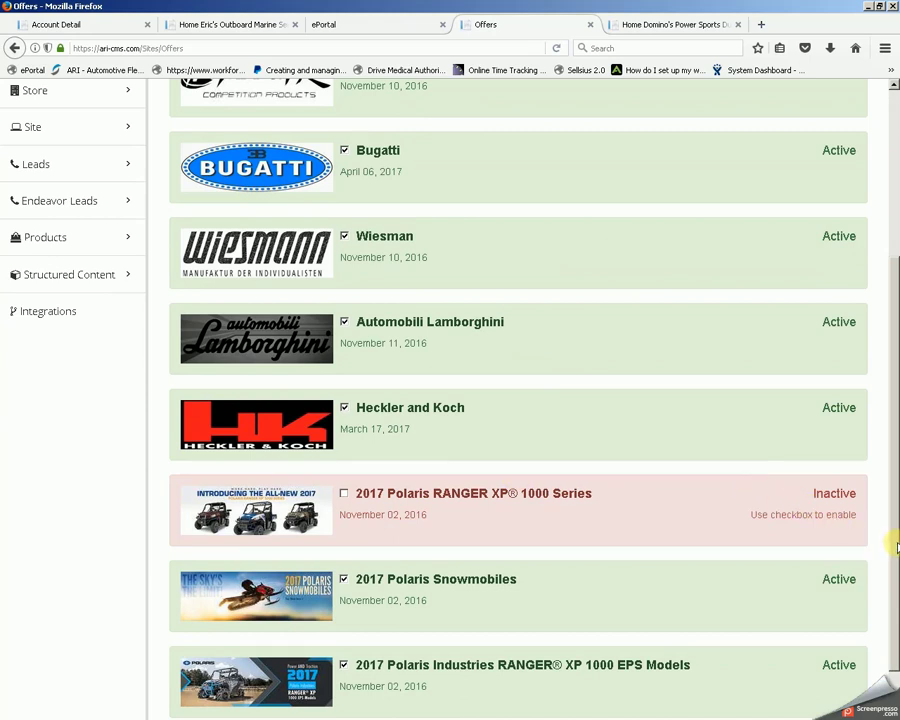
pyautogui.moveTo(897, 545); pyautogui.dragTo(888, 605)
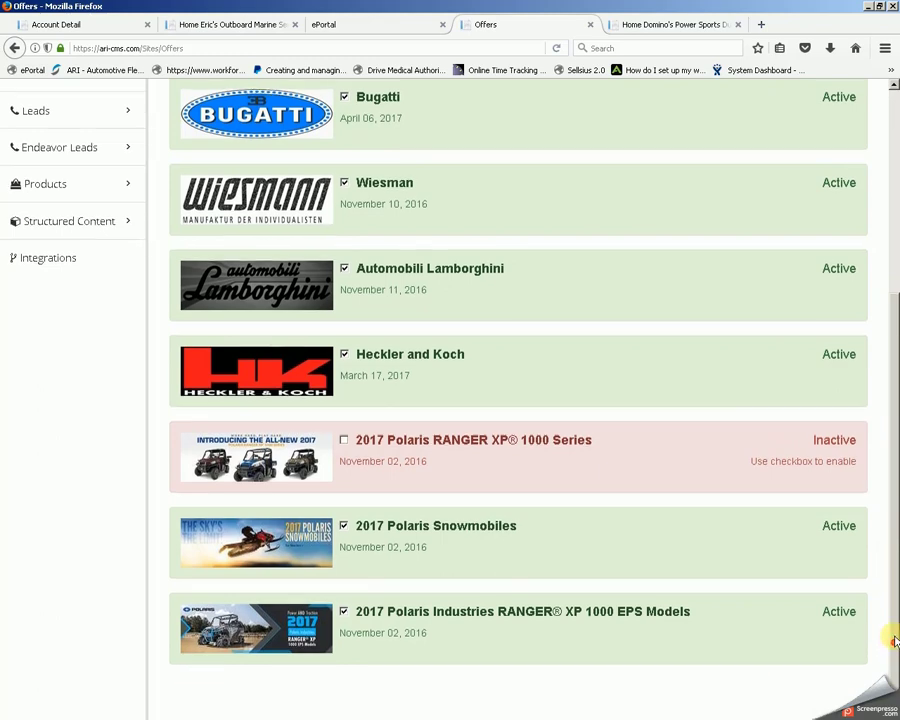
pyautogui.moveTo(892, 638); pyautogui.dragTo(888, 360)
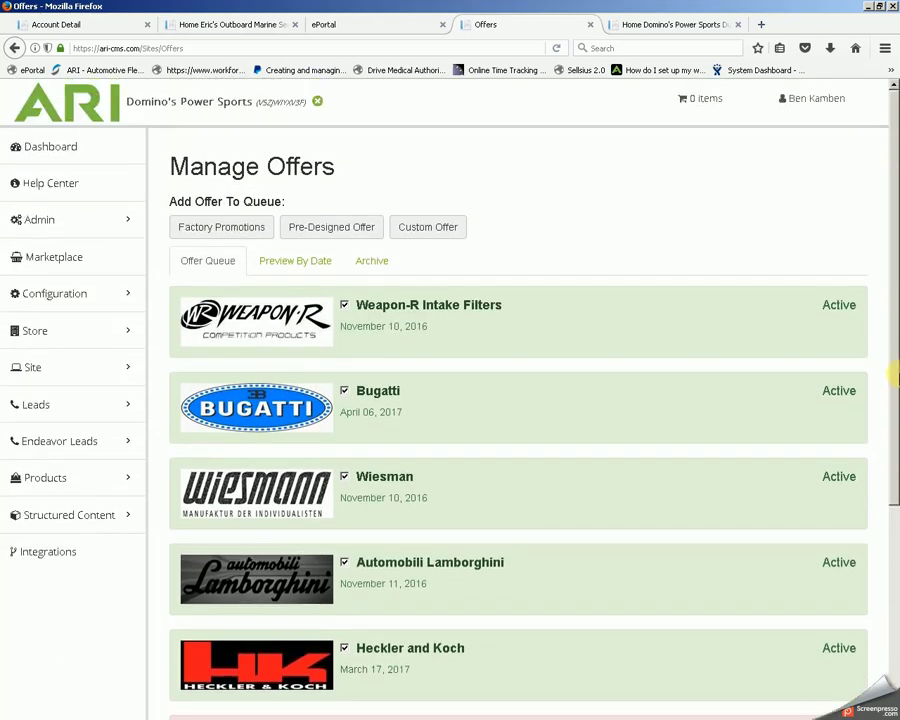
pyautogui.click(812, 100)
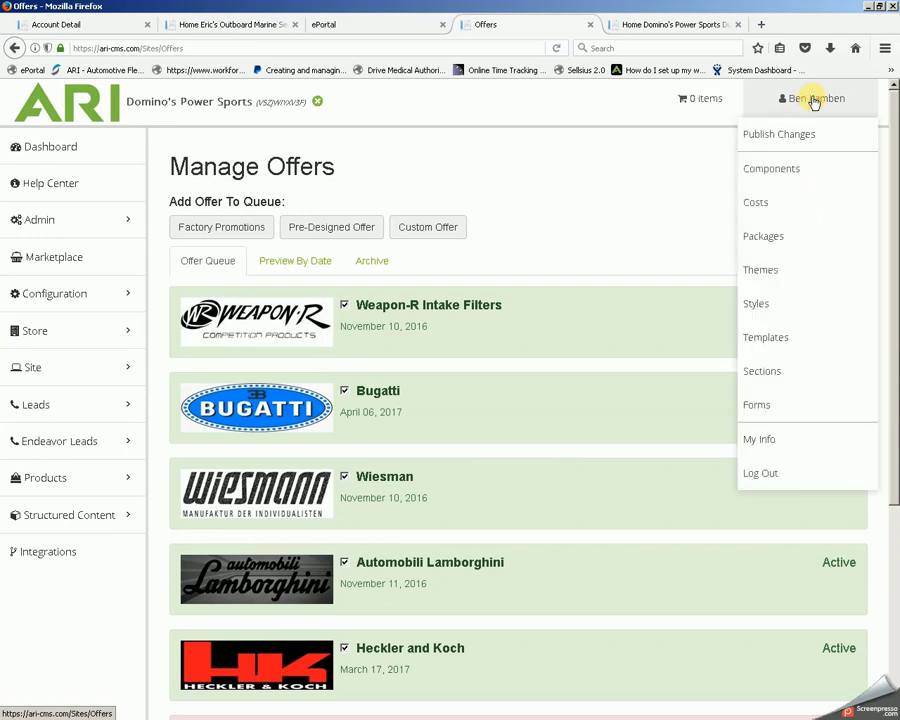
pyautogui.click(812, 136)
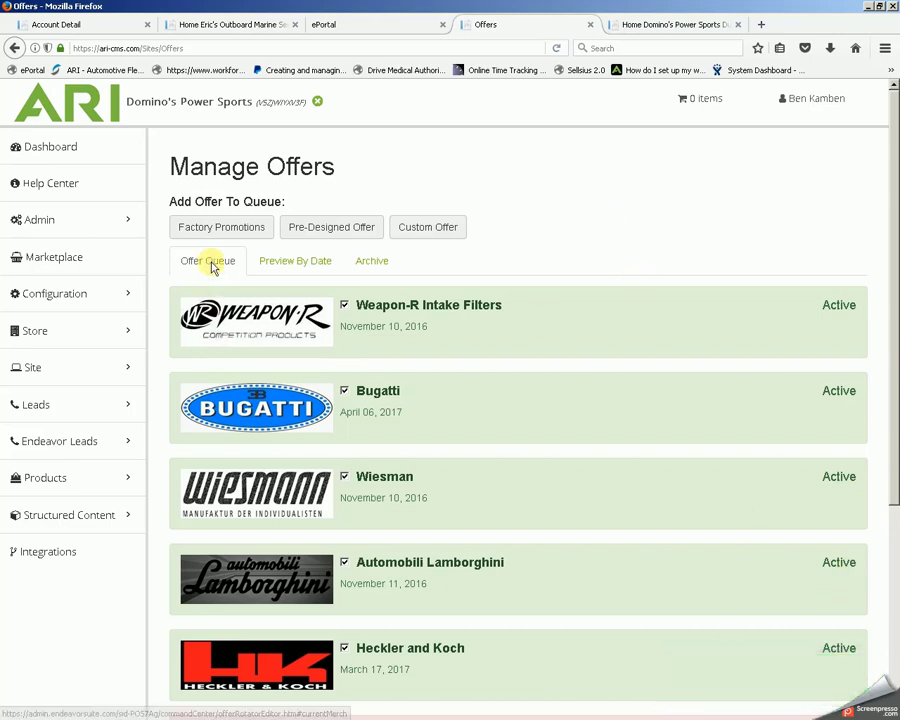
pyautogui.click(371, 263)
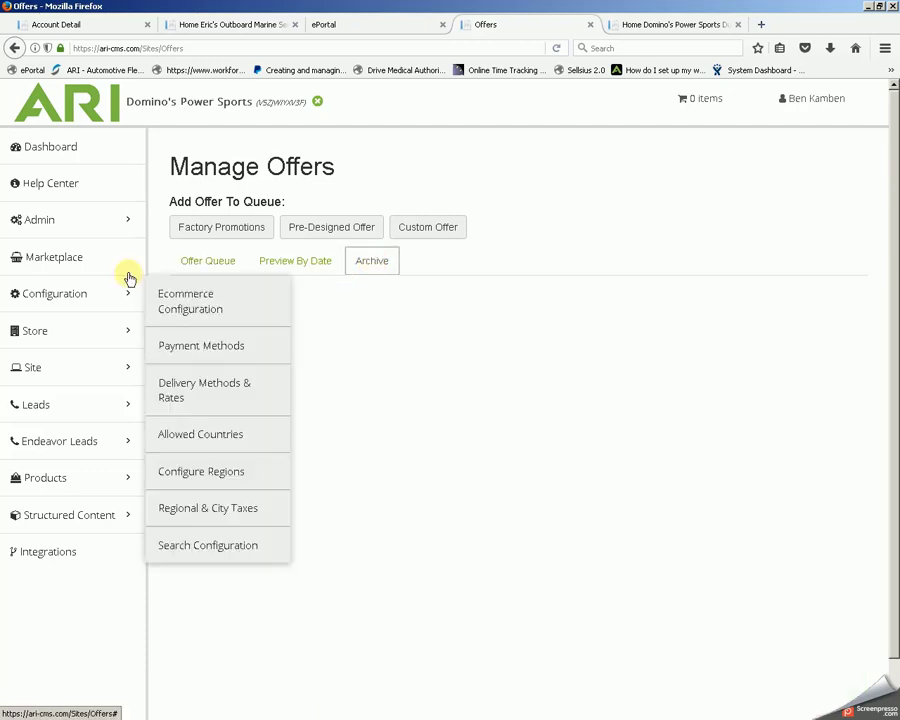
pyautogui.click(199, 266)
pyautogui.scroll(-5, 679, 434)
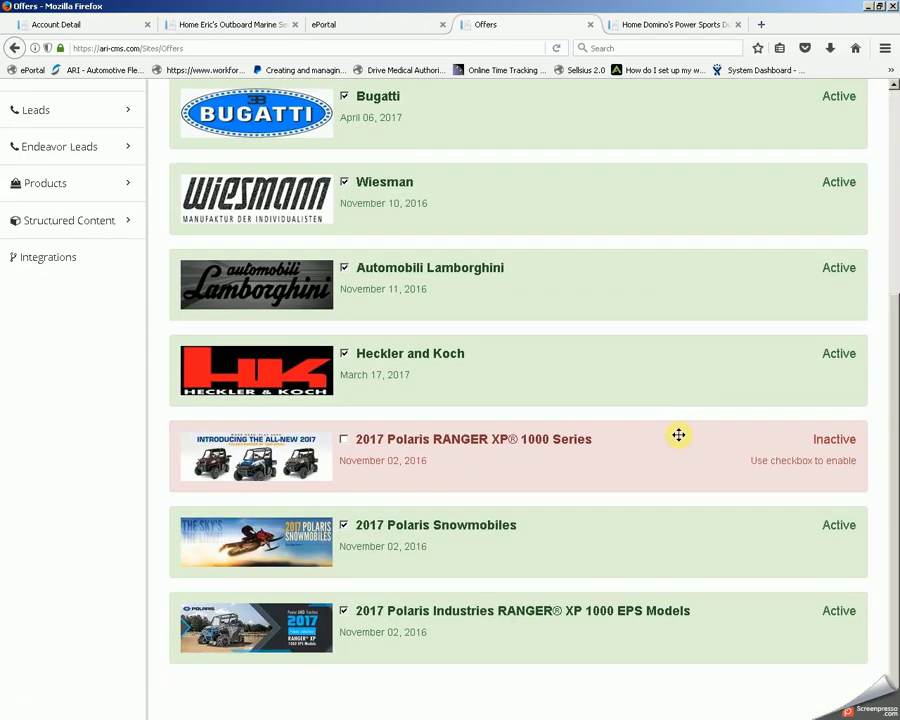
# Step: Re-save the RANGER XP 1000 Series offer with start date 08/29/2017 so it's Active again
pyautogui.click(494, 441)
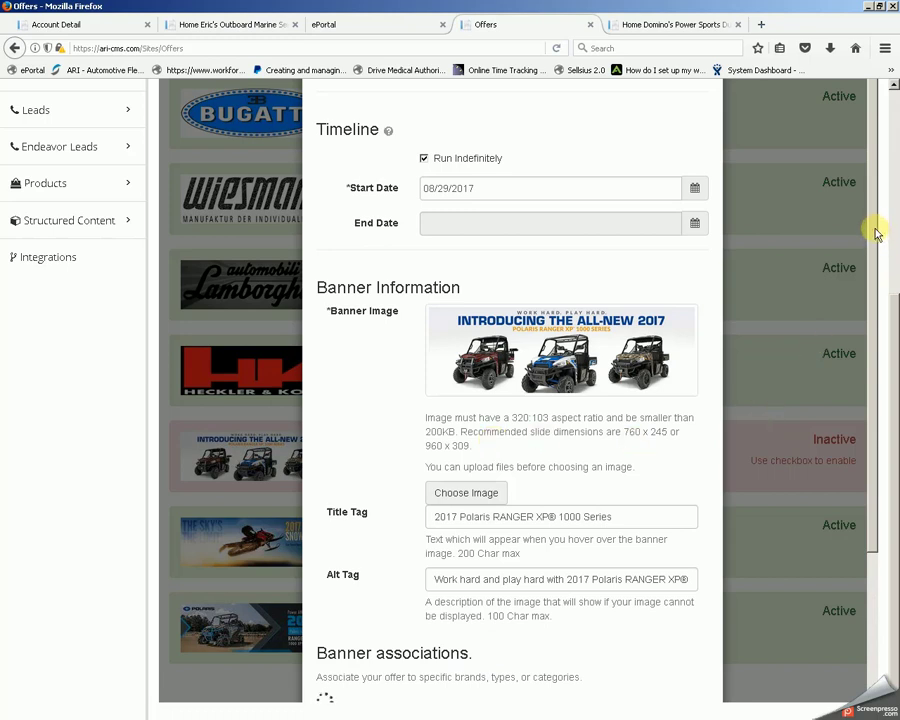
pyautogui.moveTo(876, 233); pyautogui.dragTo(882, 504)
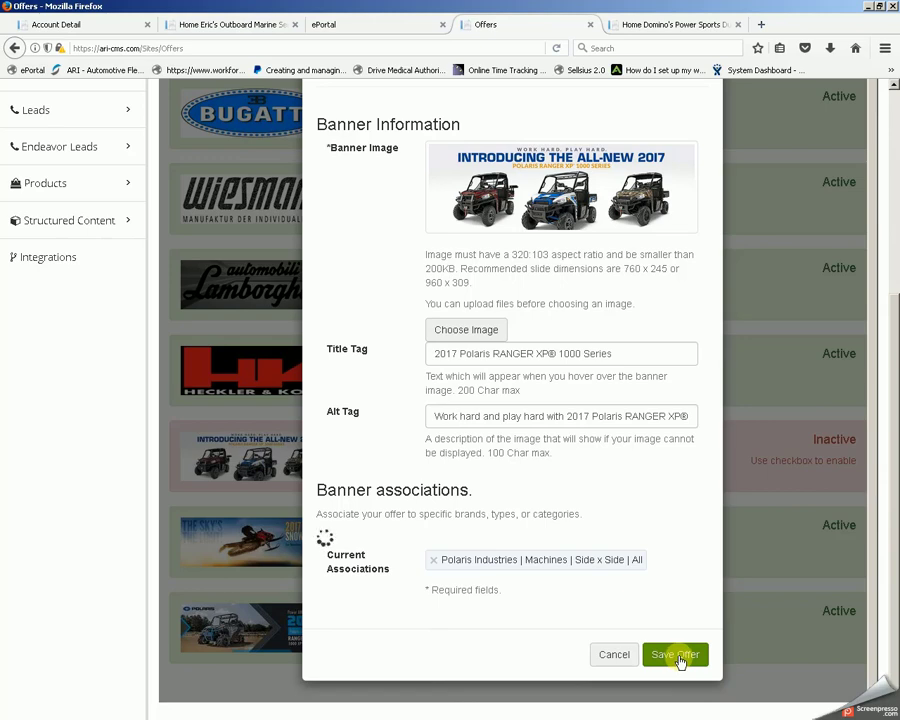
pyautogui.scroll(-2, 676, 652)
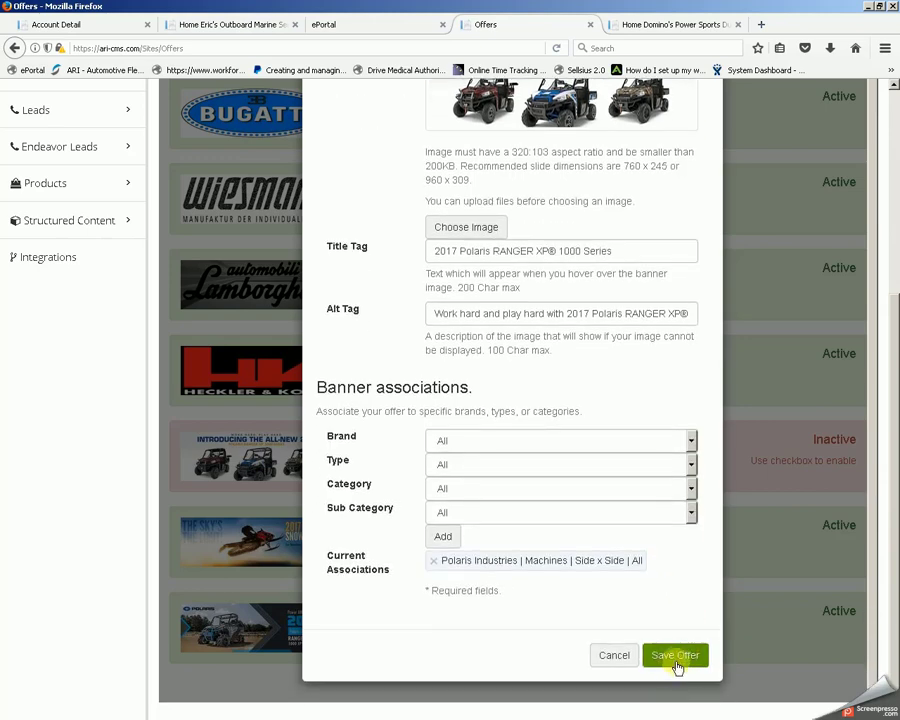
pyautogui.click(677, 660)
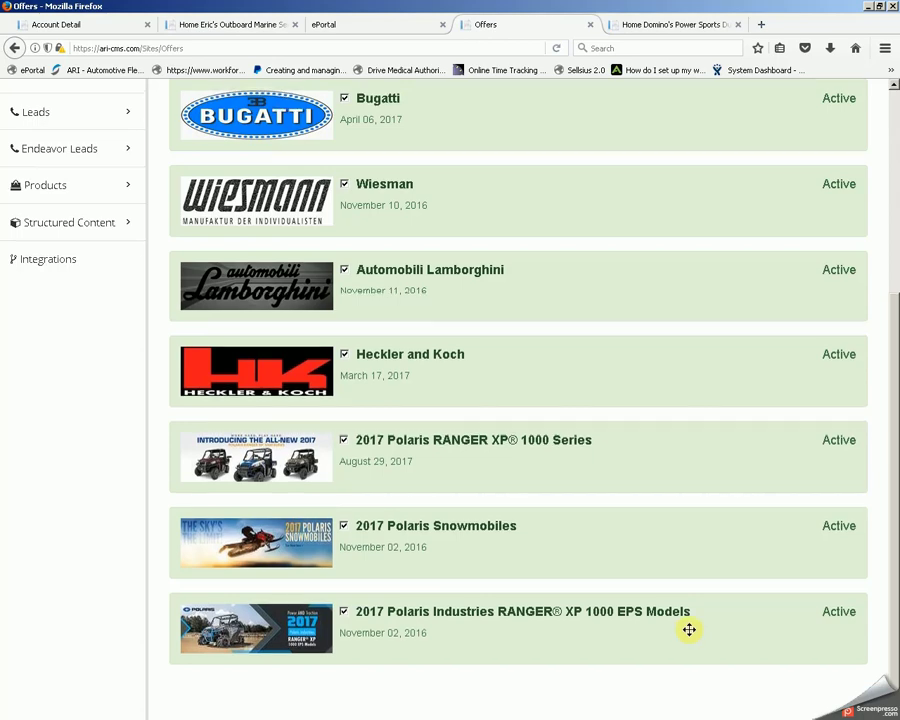
pyautogui.scroll(5, 689, 636)
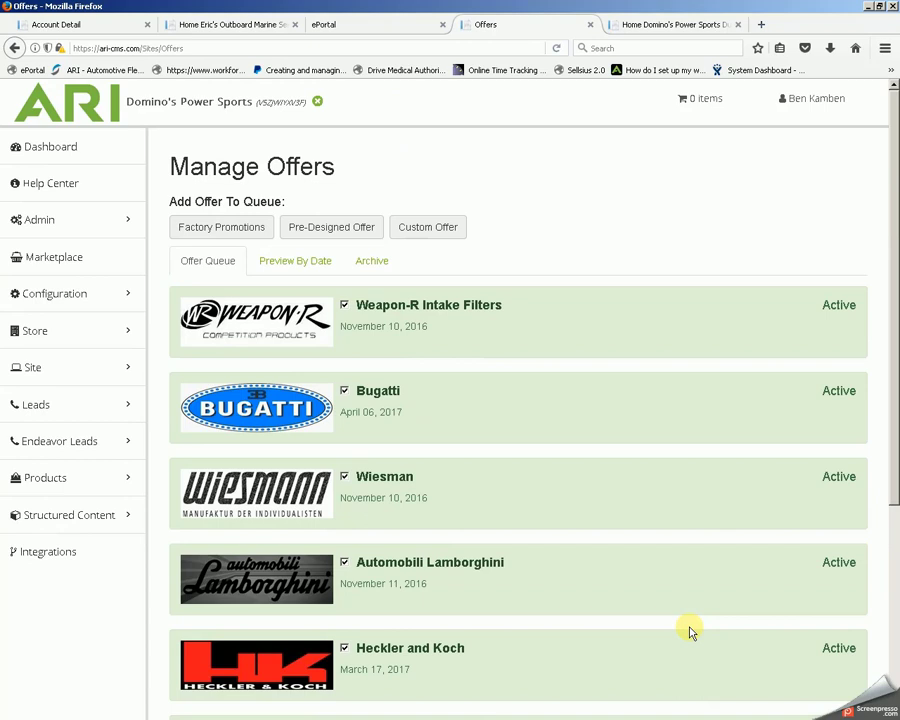
# Step: Search the Pre-Designed Offer Library for 'ATV'
pyautogui.click(326, 229)
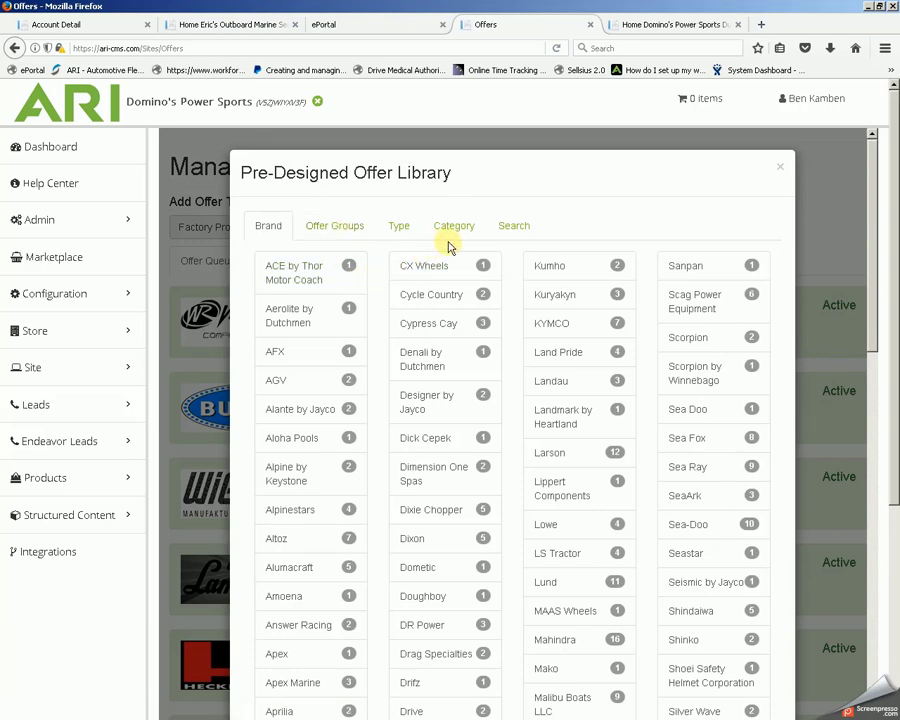
pyautogui.click(514, 227)
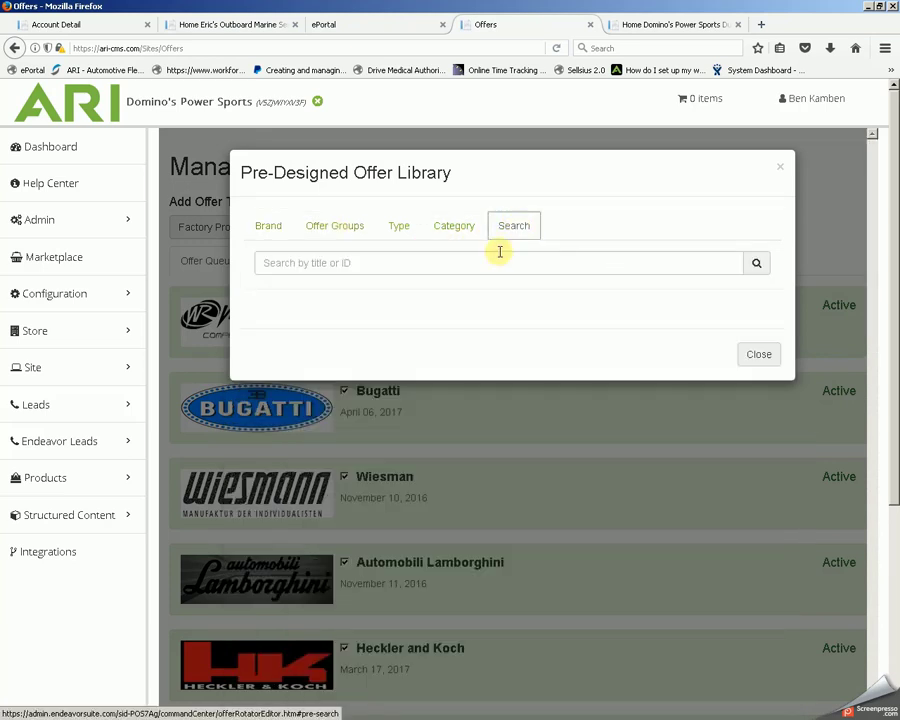
pyautogui.click(497, 257)
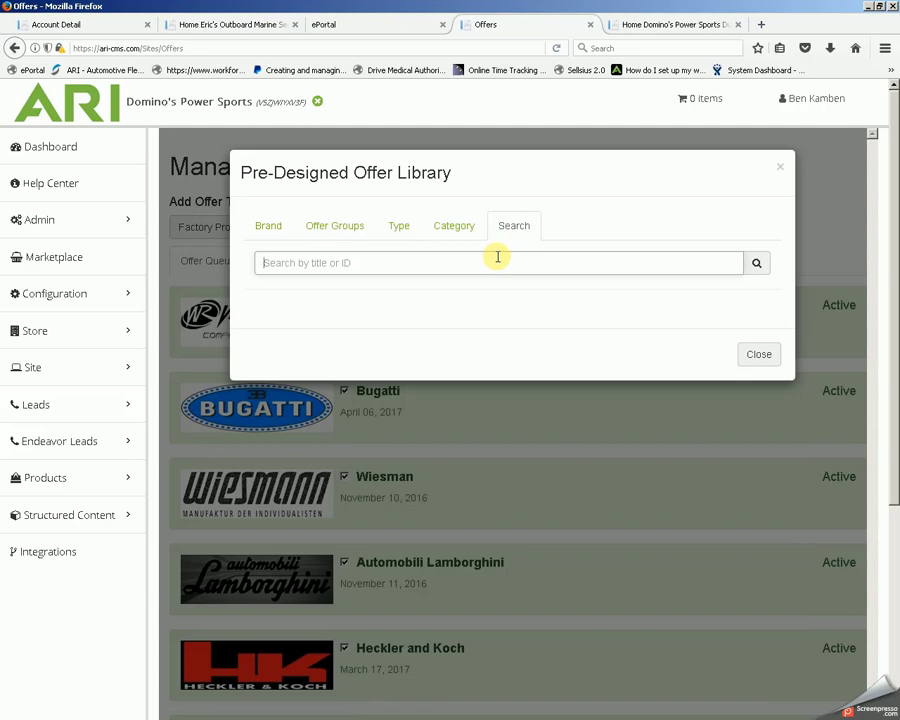
pyautogui.write('ATV')
pyautogui.press('Return')
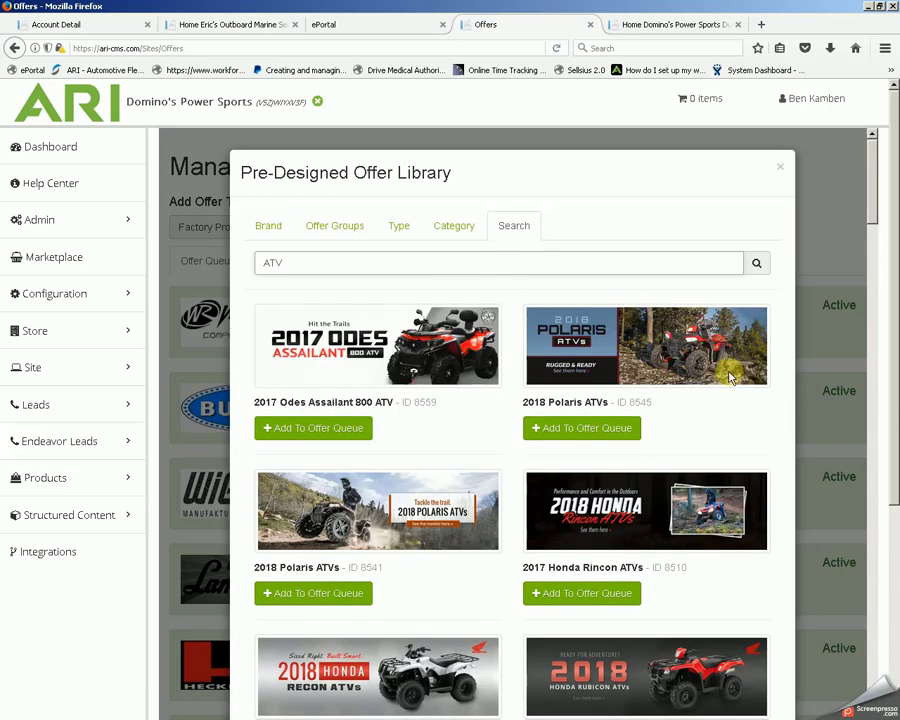
# Step: Add and save the 2017 Odes Assailant 800 ATV offer, then close the library
pyautogui.scroll(-1, 724, 367)
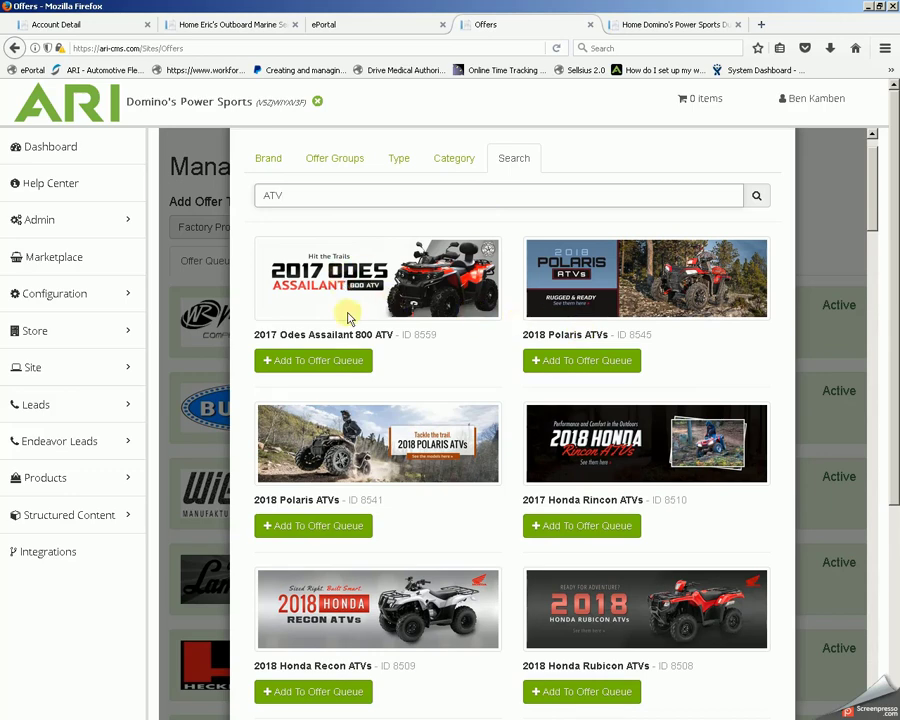
pyautogui.click(323, 361)
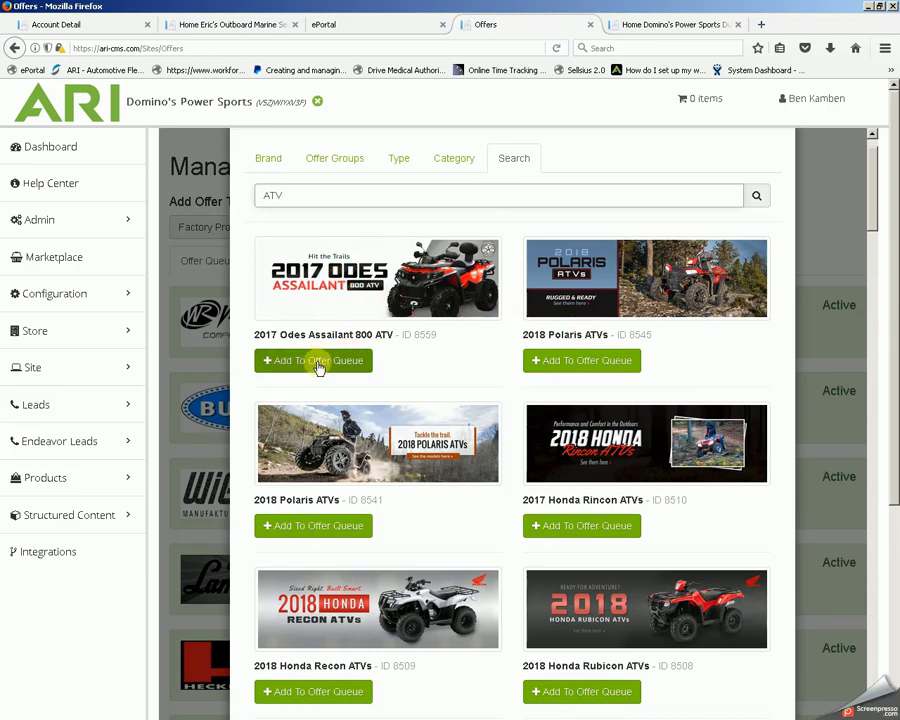
pyautogui.click(318, 368)
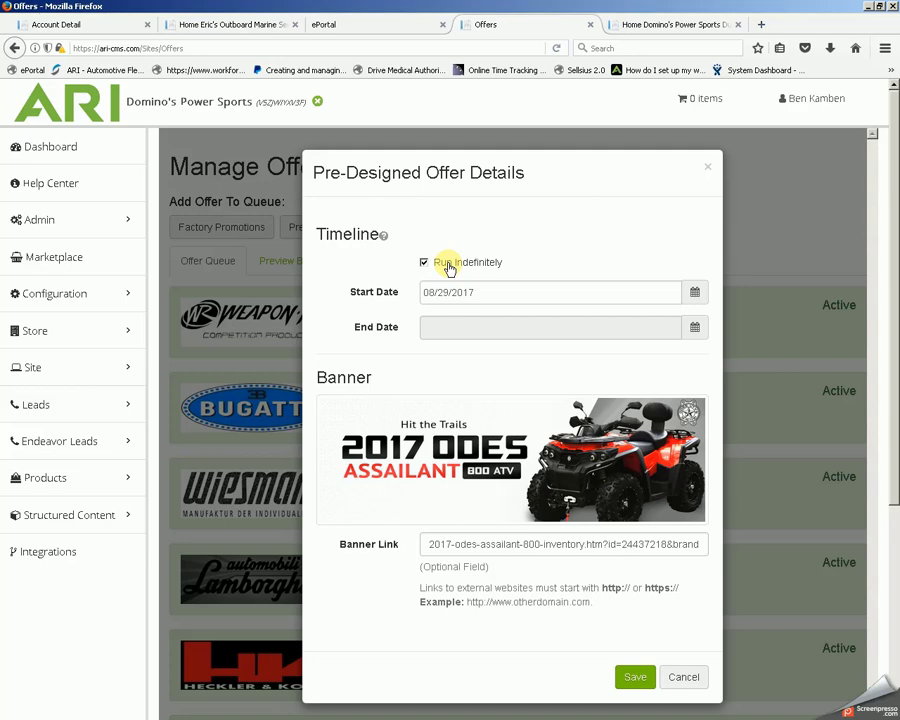
pyautogui.click(634, 677)
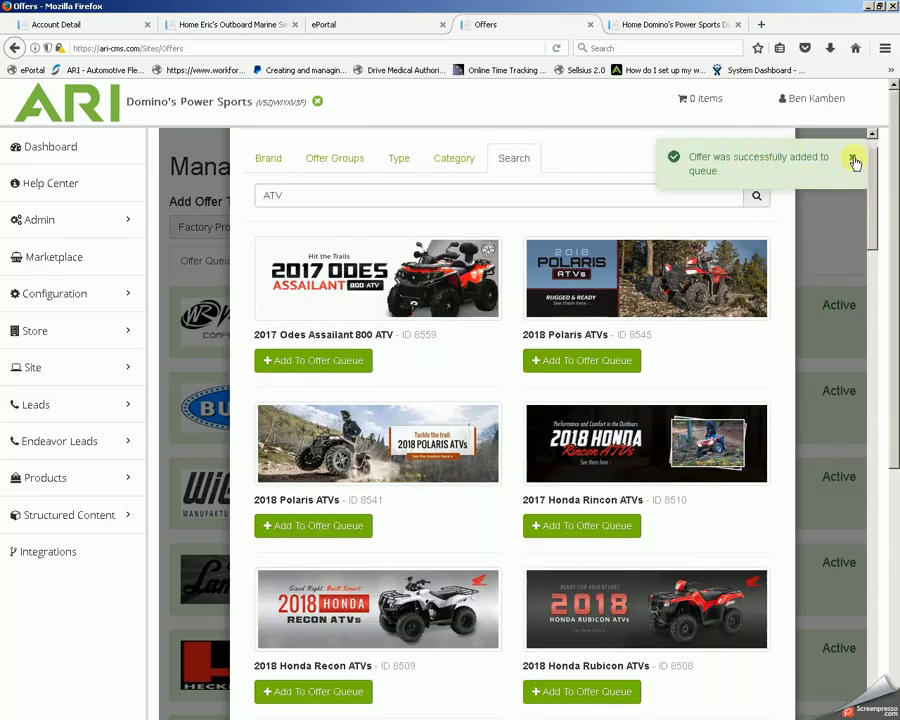
pyautogui.click(854, 161)
pyautogui.scroll(1, 830, 167)
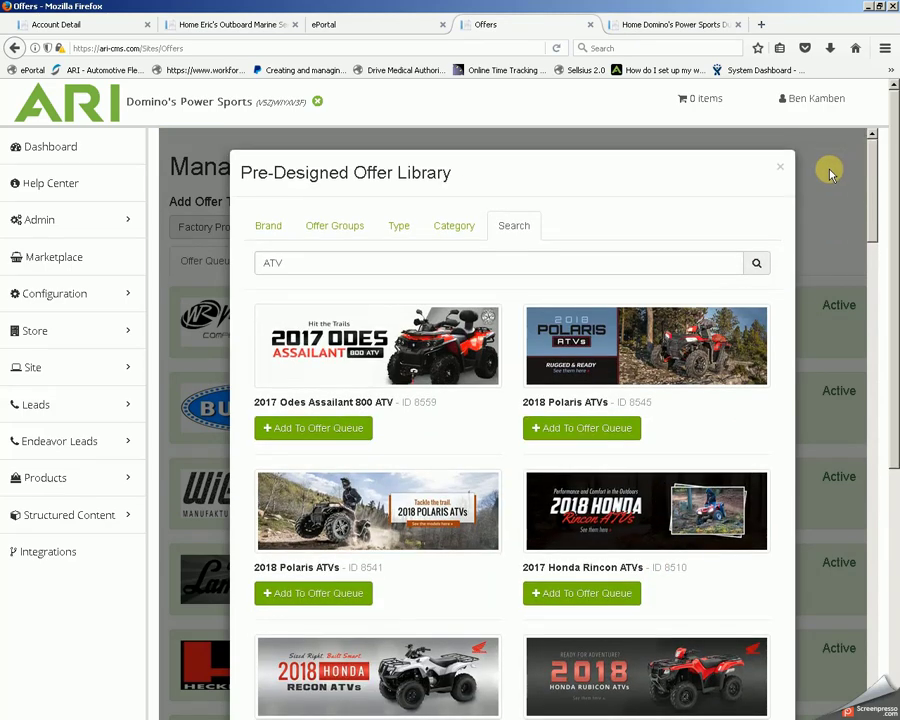
pyautogui.click(778, 171)
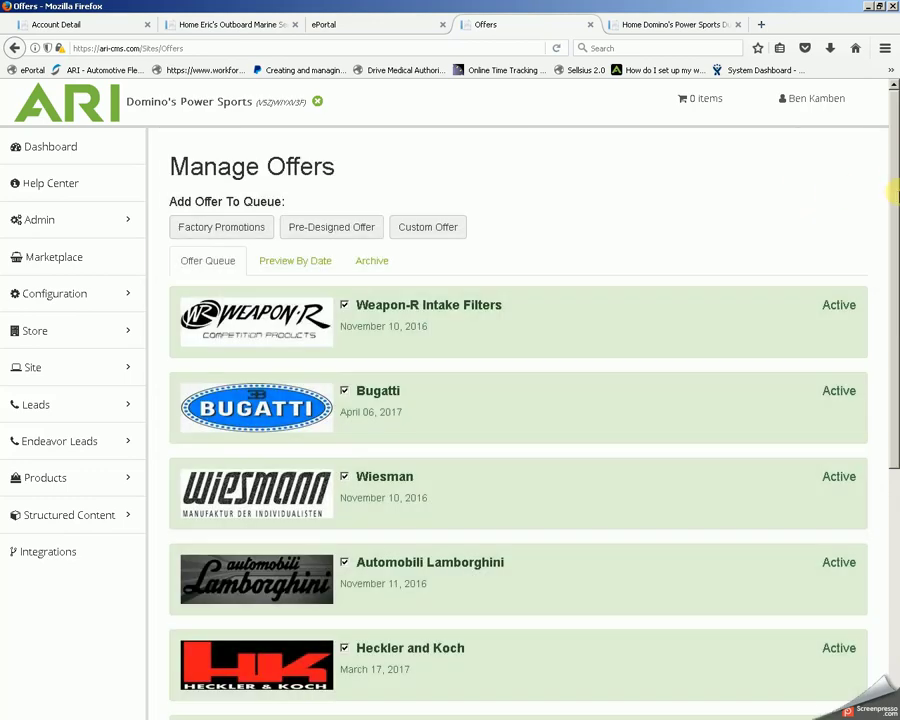
pyautogui.moveTo(886, 216); pyautogui.dragTo(897, 425)
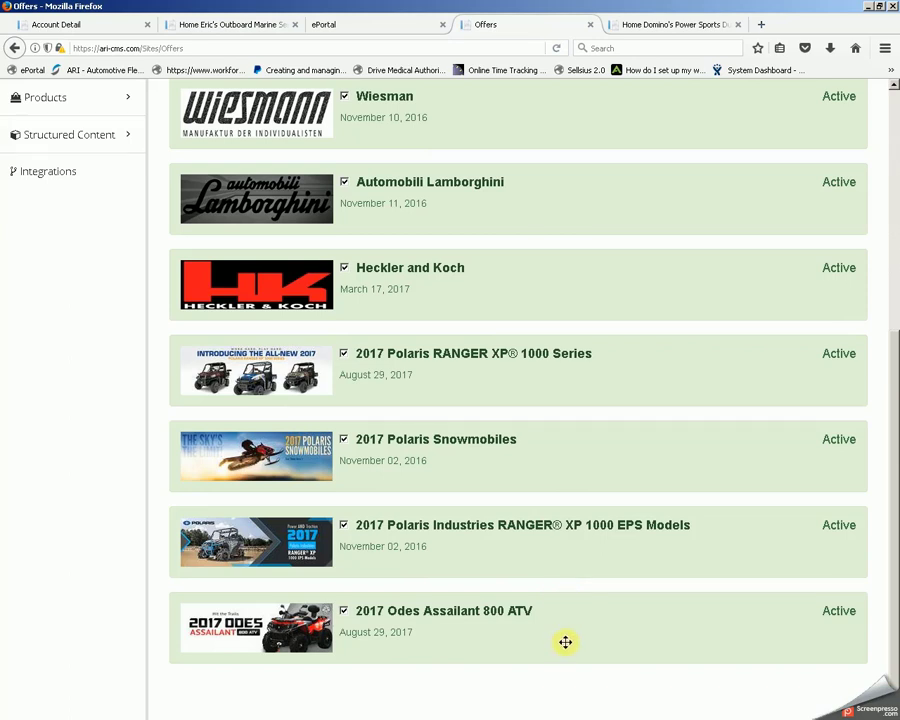
pyautogui.moveTo(890, 533); pyautogui.dragTo(892, 262)
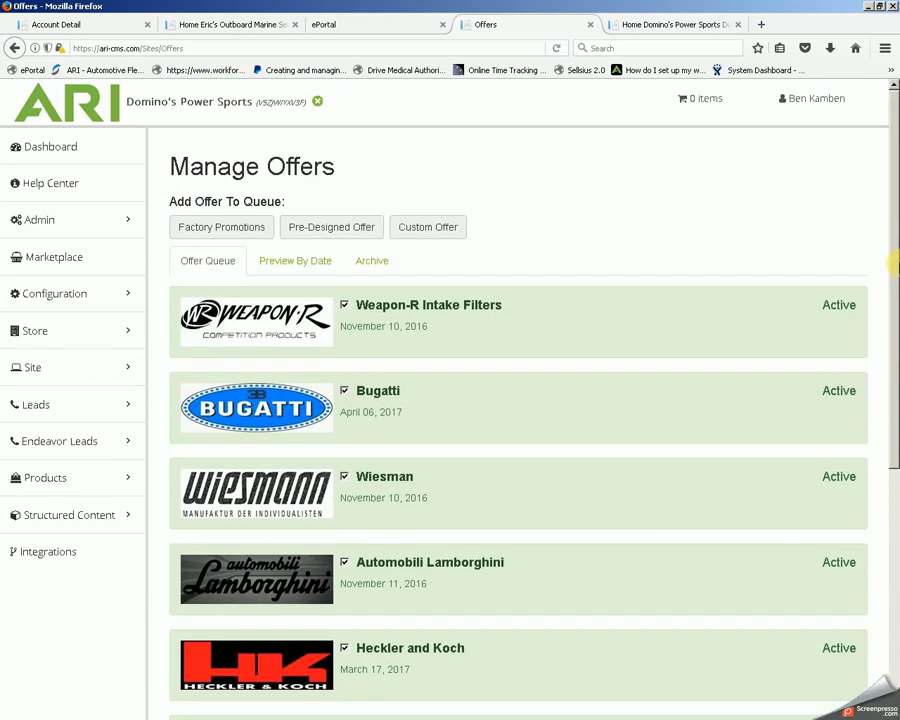